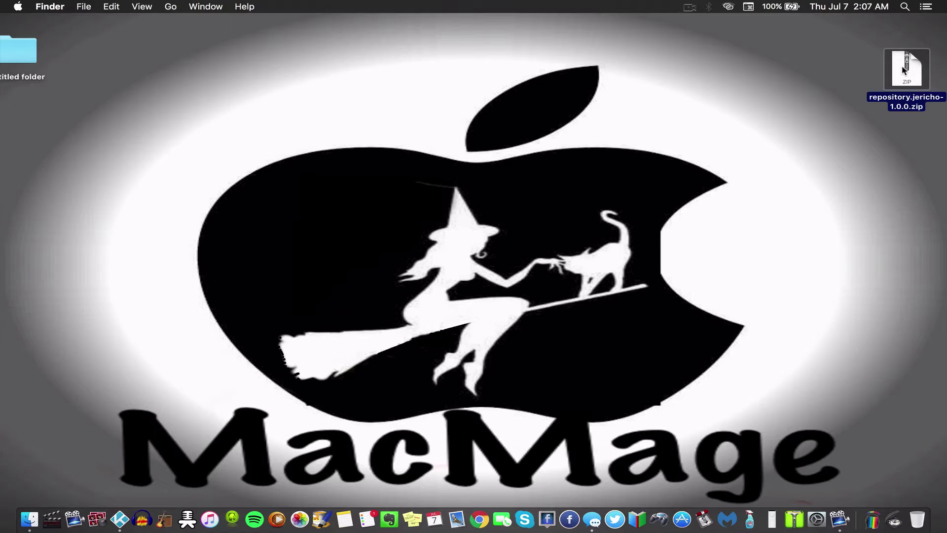
- Drag the repository.jericho-1.0.0.zip icon from the top-right to the centre-right of the desktop
{"action": "left_click_drag", "start_coordinate": [904, 74], "coordinate": [706, 244]}
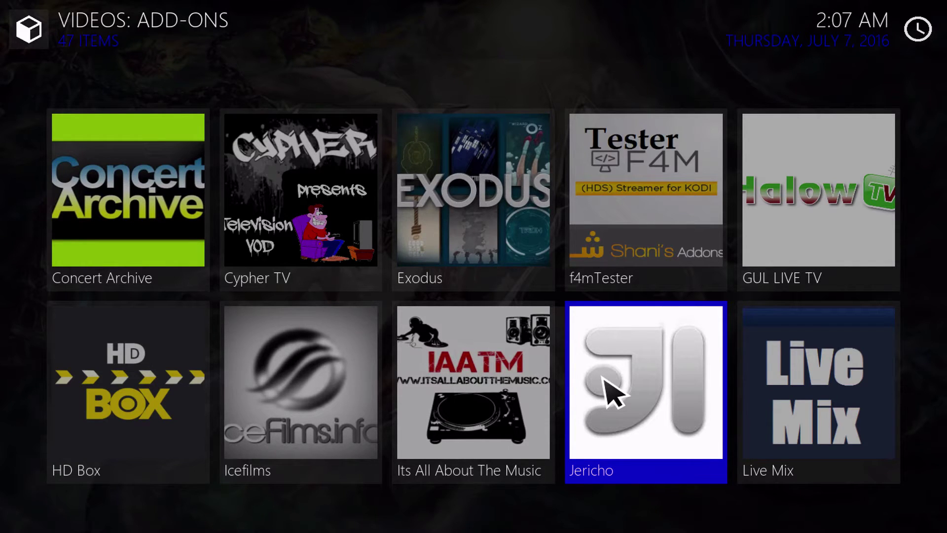
- Leave the video add-ons for Kodi's home screen and open SETTINGS from the SYSTEM menu
{"action": "key", "text": "Escape"}
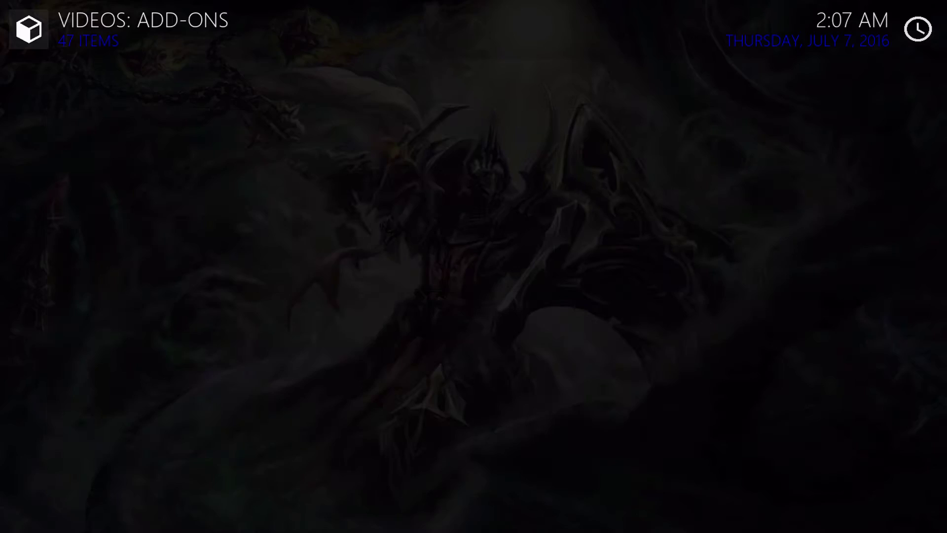
{"action": "key", "text": "Right"}
{"action": "key", "text": "Right"}
{"action": "key", "text": "Right"}
{"action": "key", "text": "Right"}
{"action": "key", "text": "Left"}
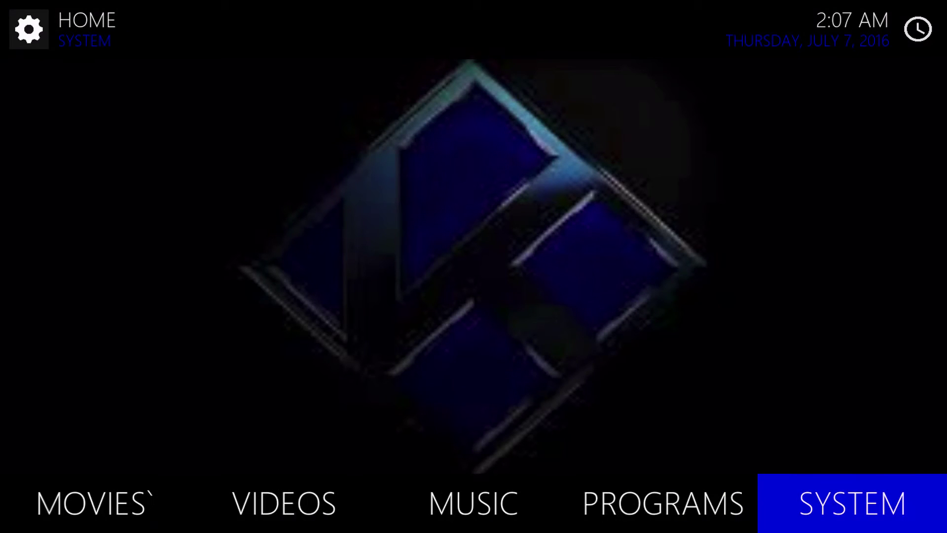
{"action": "key", "text": "Up"}
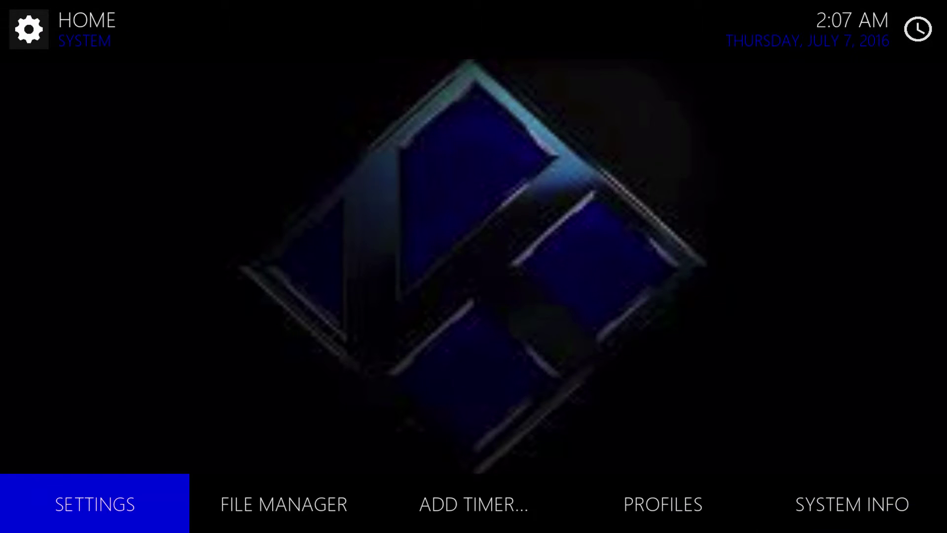
{"action": "key", "text": "Return"}
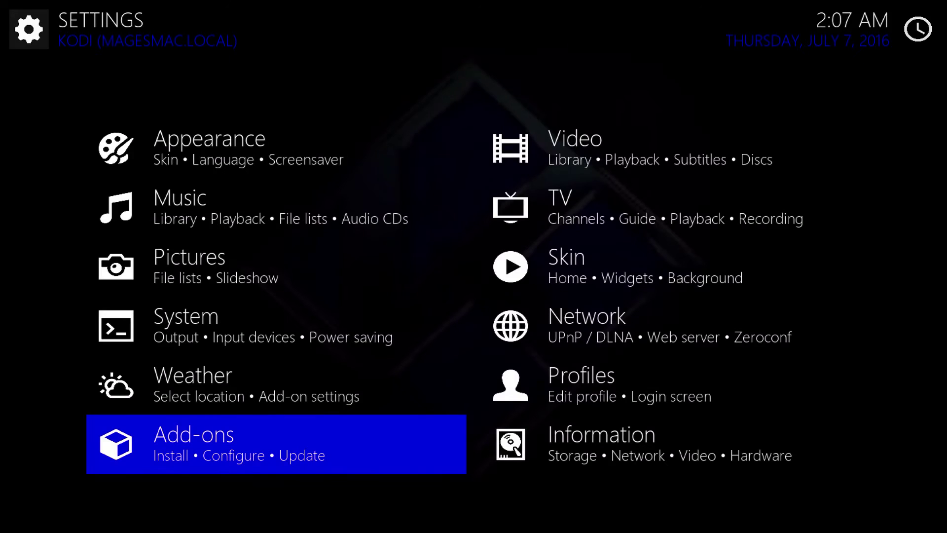
- Open the Add-ons settings and choose Install from zip file
{"action": "key", "text": "Return"}
{"action": "key", "text": "Down"}
{"action": "key", "text": "Down"}
{"action": "key", "text": "Return"}
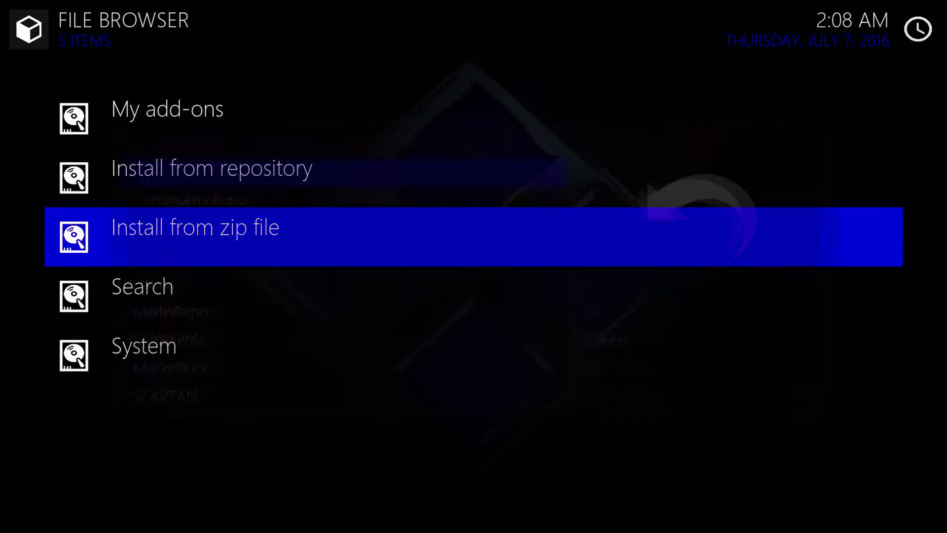
- Install repository.jericho-1.0.0.zip from the Desktop source
{"action": "key", "text": "Down"}
{"action": "key", "text": "Down"}
{"action": "key", "text": "Down"}
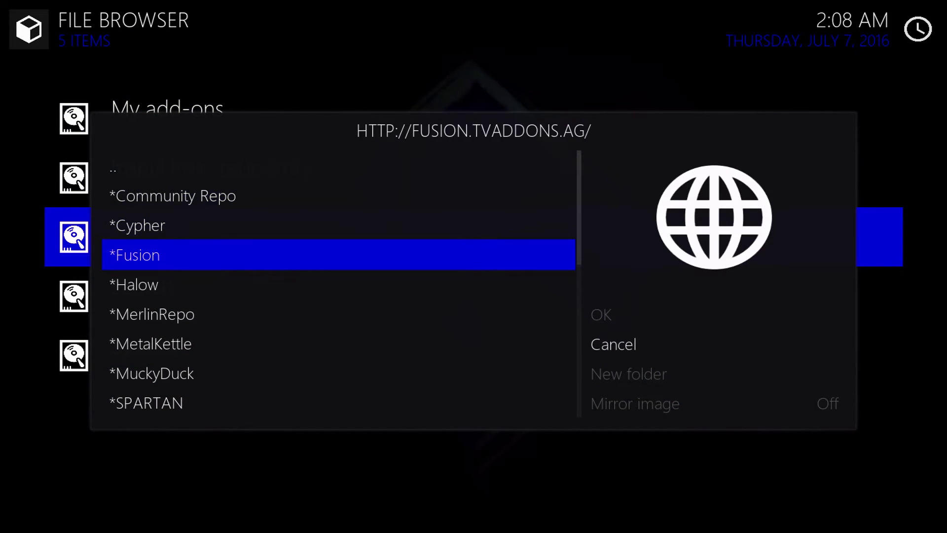
{"action": "key", "text": "Down"}
{"action": "key", "text": "Down"}
{"action": "key", "text": "Down"}
{"action": "key", "text": "Down"}
{"action": "key", "text": "Down"}
{"action": "key", "text": "Up"}
{"action": "key", "text": "Up"}
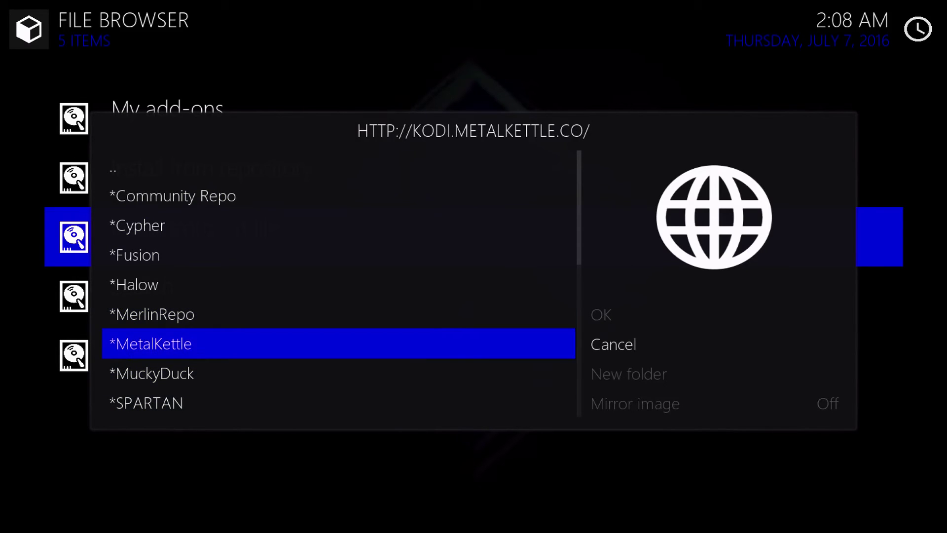
{"action": "key", "text": "Up"}
{"action": "key", "text": "Down"}
{"action": "key", "text": "Down"}
{"action": "key", "text": "Down"}
{"action": "key", "text": "Down"}
{"action": "key", "text": "Down"}
{"action": "key", "text": "Down"}
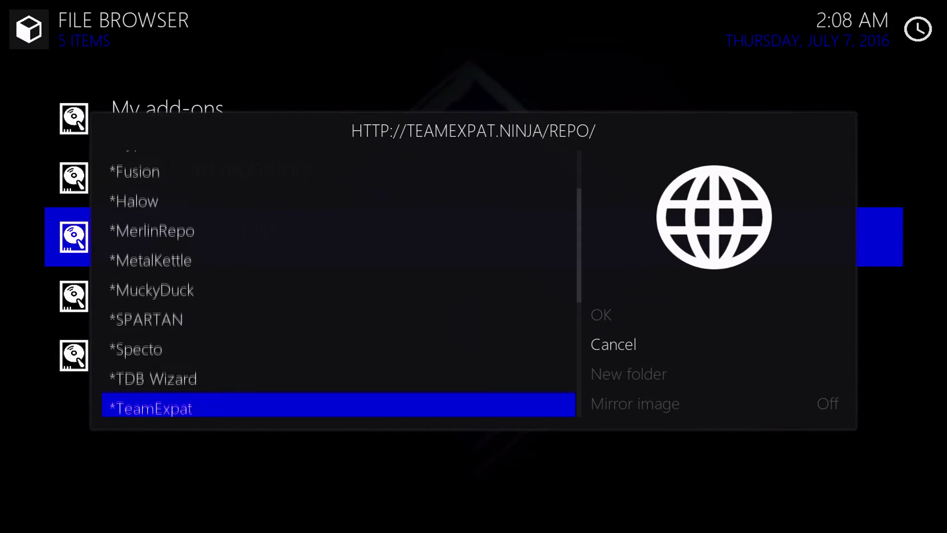
{"action": "key", "text": "Down"}
{"action": "key", "text": "Down"}
{"action": "key", "text": "Down"}
{"action": "key", "text": "Down"}
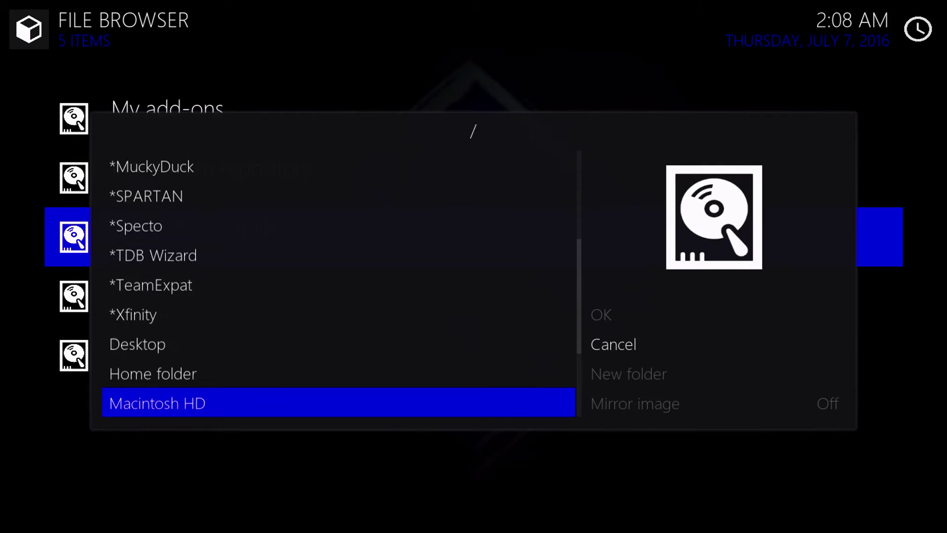
{"action": "key", "text": "Up"}
{"action": "key", "text": "Up"}
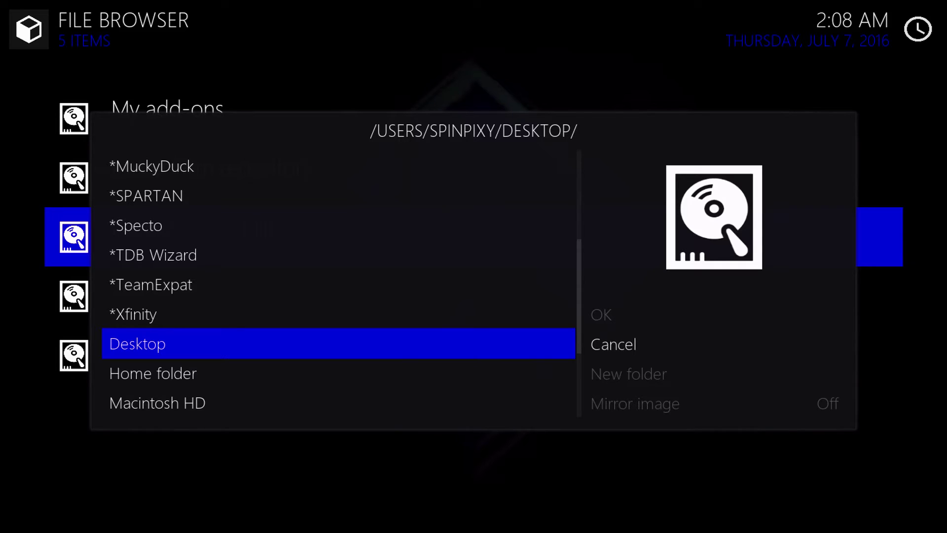
{"action": "key", "text": "Return"}
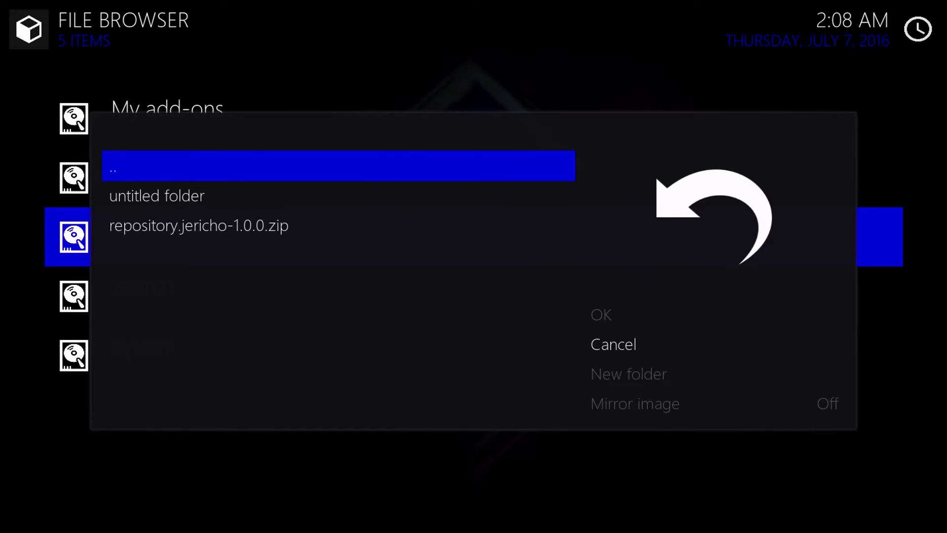
{"action": "key", "text": "Down"}
{"action": "key", "text": "Down"}
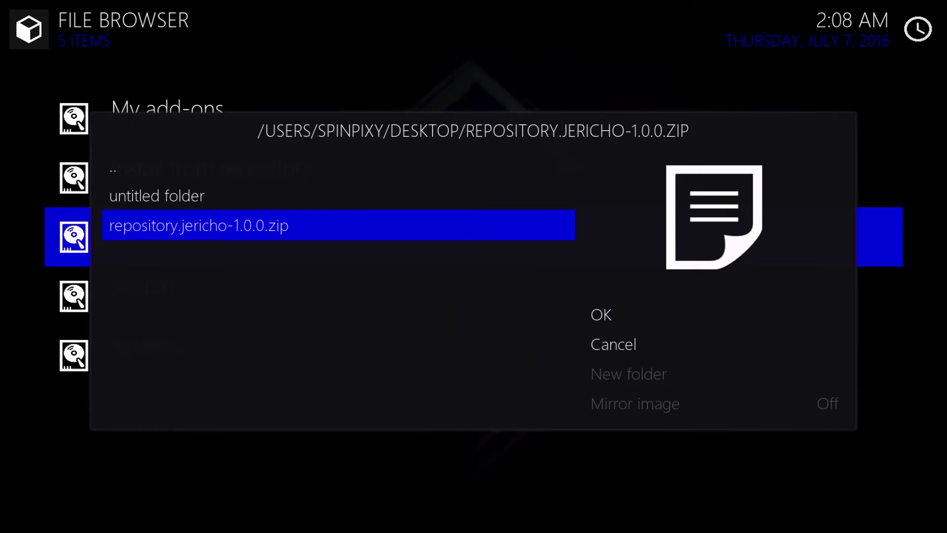
{"action": "key", "text": "Return"}
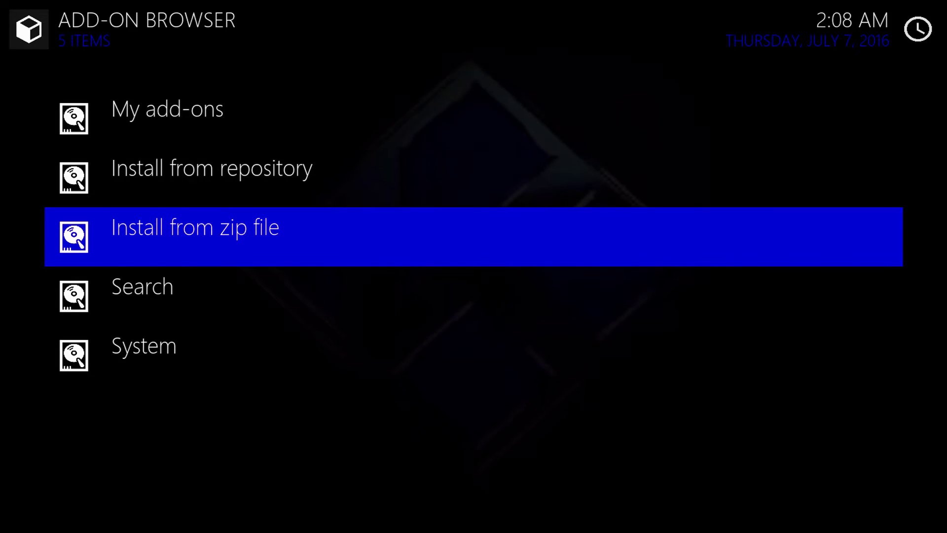
- Browse Install from repository > Jericho > Video add-ons, confirm Jericho is Enabled, then return to Settings
{"action": "key", "text": "Up"}
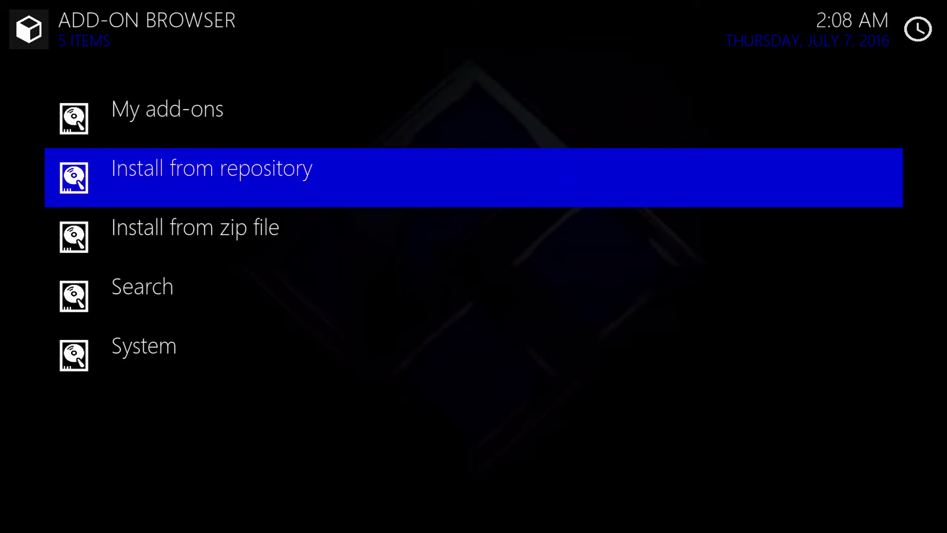
{"action": "key", "text": "Return"}
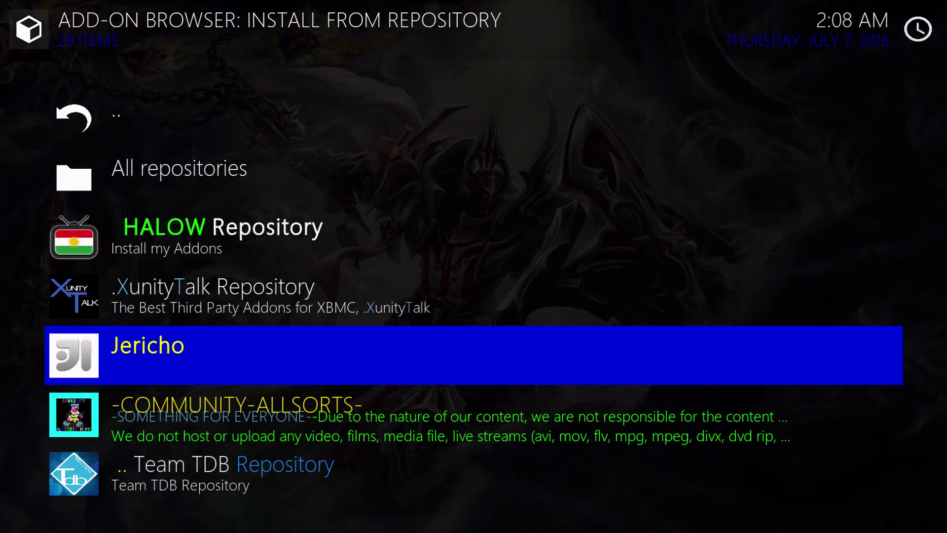
{"action": "key", "text": "Return"}
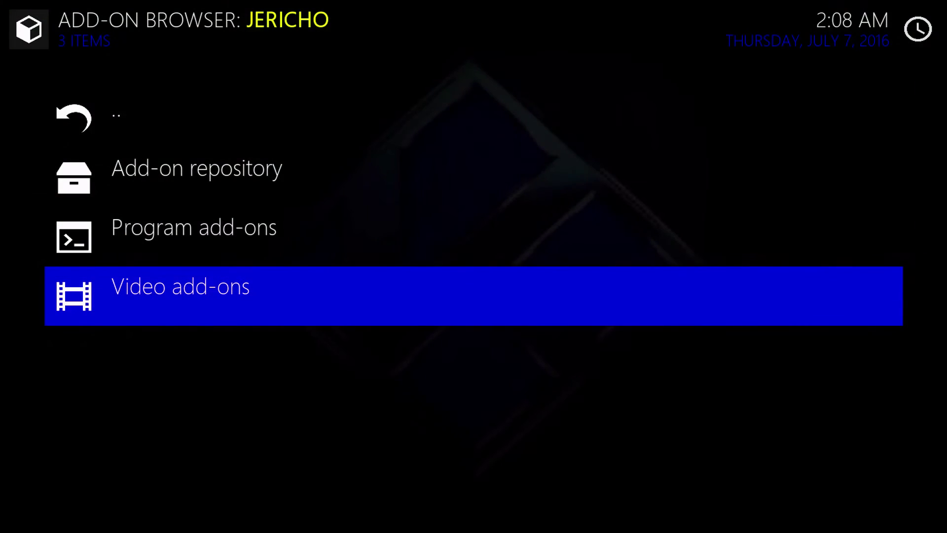
{"action": "key", "text": "Return"}
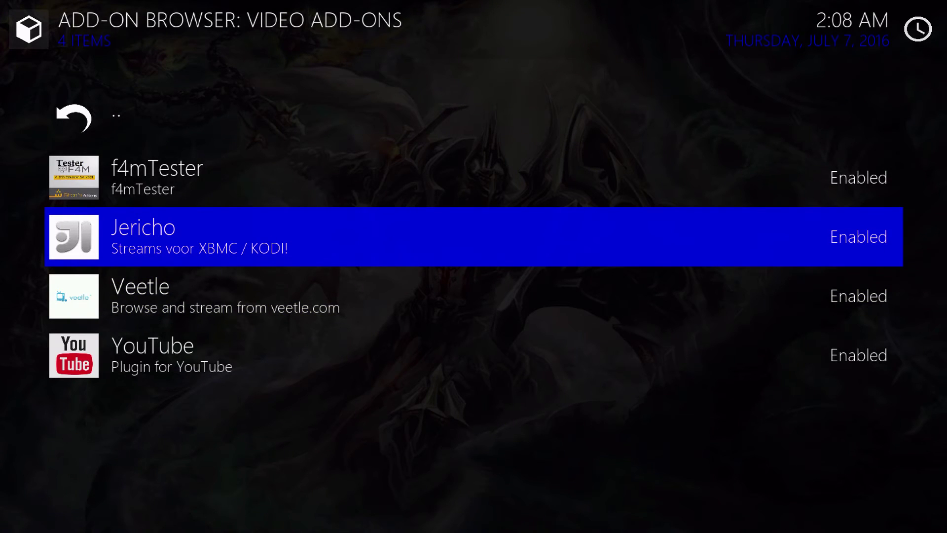
{"action": "key", "text": "Up"}
{"action": "key", "text": "Up"}
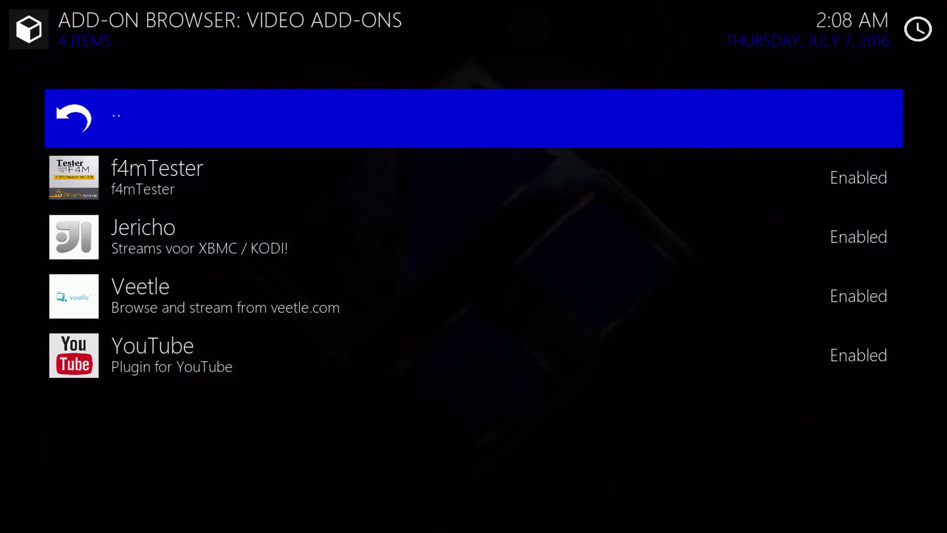
{"action": "key", "text": "BackSpace"}
{"action": "key", "text": "BackSpace"}
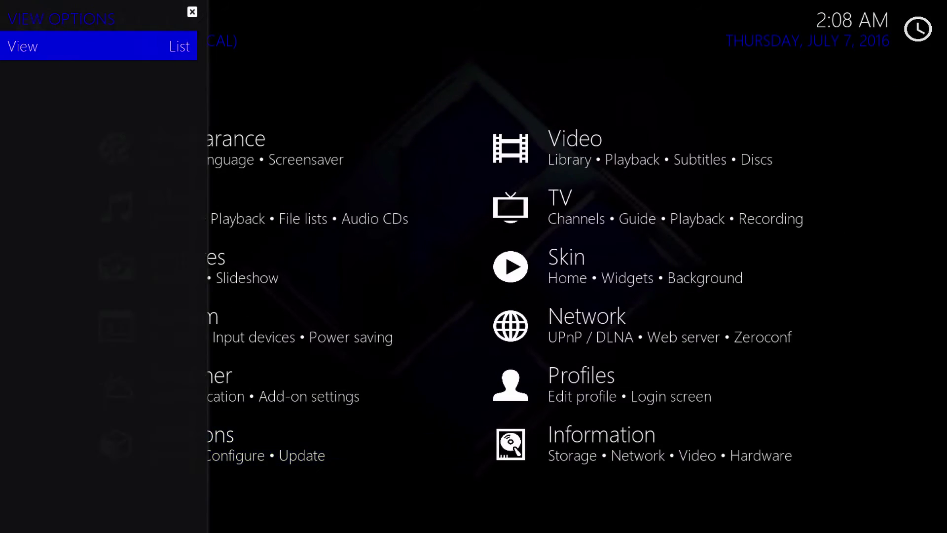
- Open the Video add-ons from home, launch Jericho and dismiss its Information notice
{"action": "key", "text": "Left"}
{"action": "key", "text": "Left"}
{"action": "key", "text": "Left"}
{"action": "key", "text": "Left"}
{"action": "key", "text": "Right"}
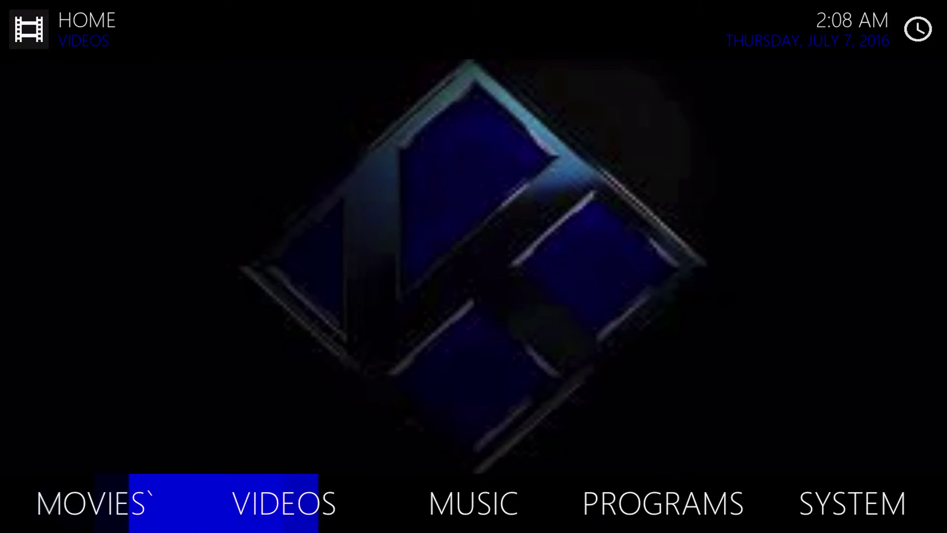
{"action": "key", "text": "Return"}
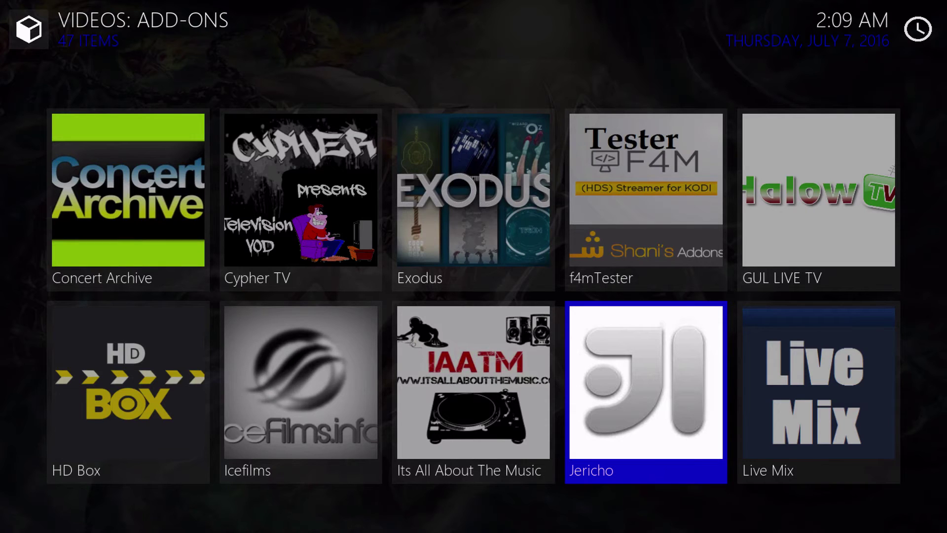
{"action": "key", "text": "Return"}
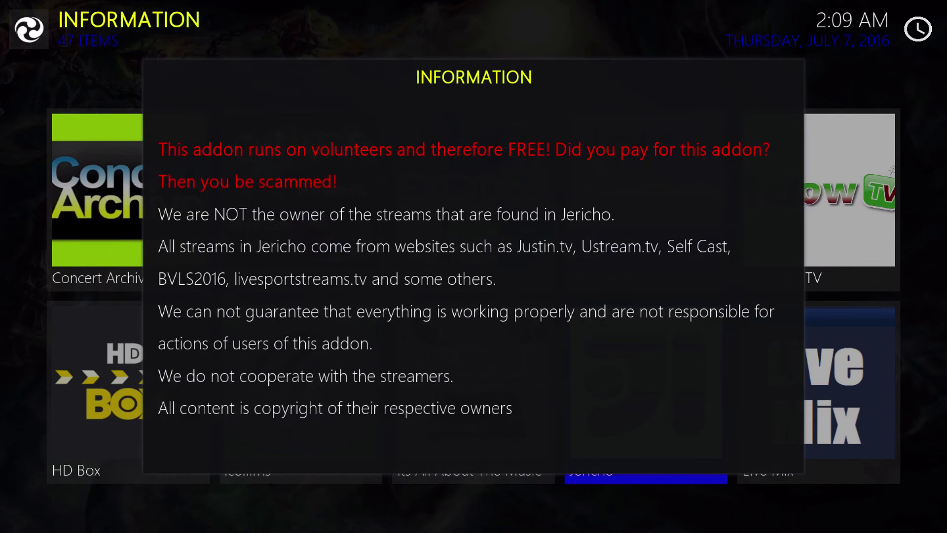
{"action": "key", "text": "Escape"}
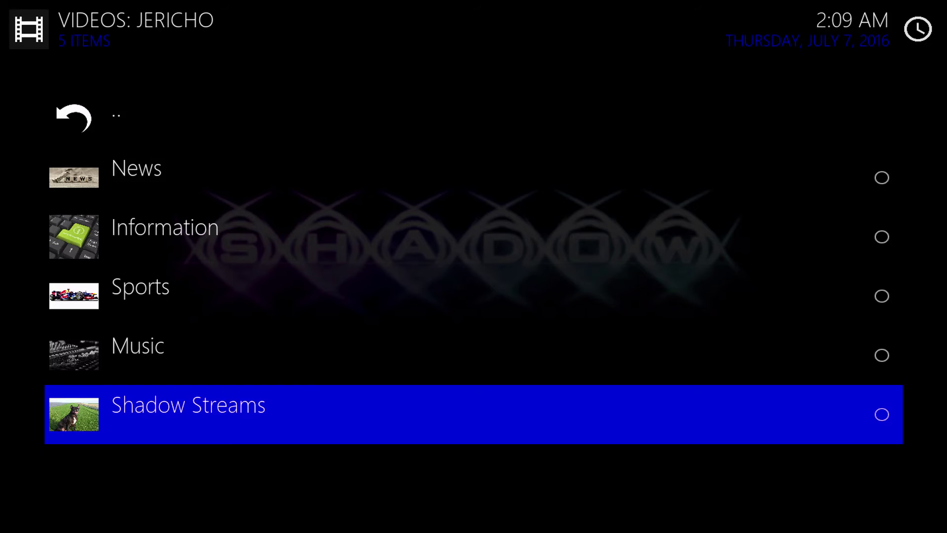
{"action": "key", "text": "Up"}
{"action": "key", "text": "Up"}
{"action": "key", "text": "Up"}
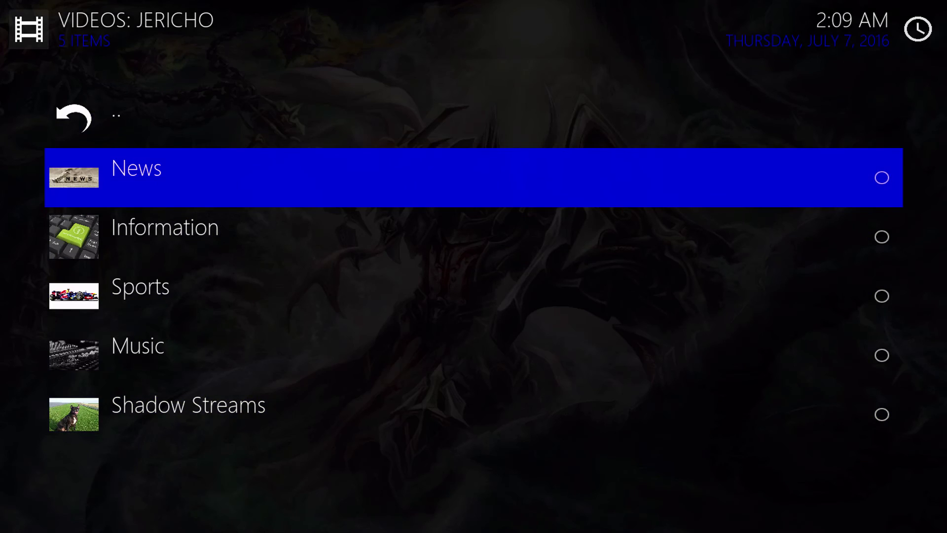
{"action": "key", "text": "Down"}
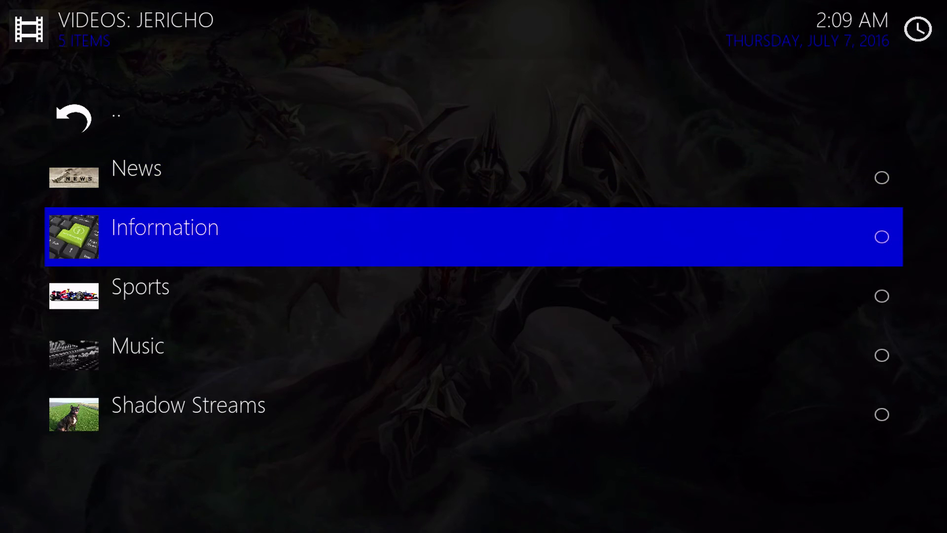
{"action": "key", "text": "Down"}
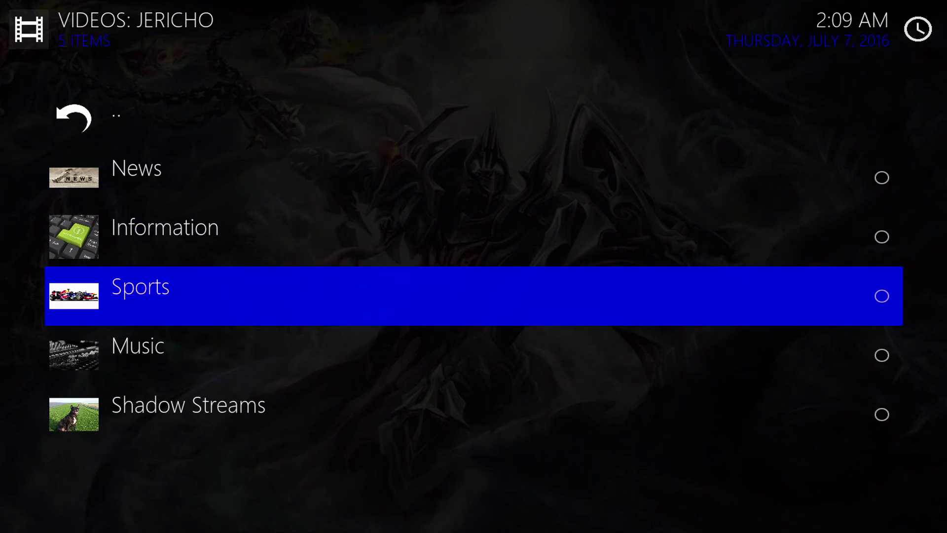
{"action": "key", "text": "Return"}
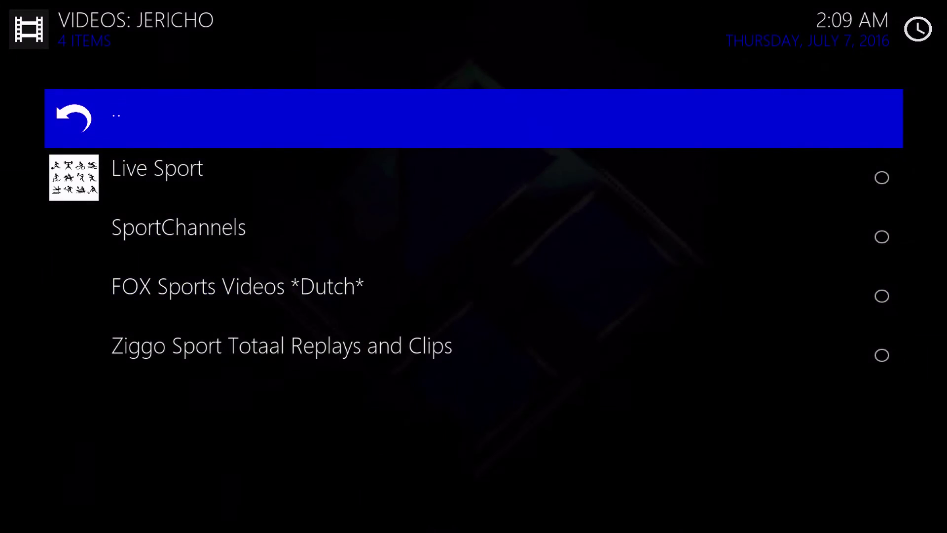
{"action": "key", "text": "Down"}
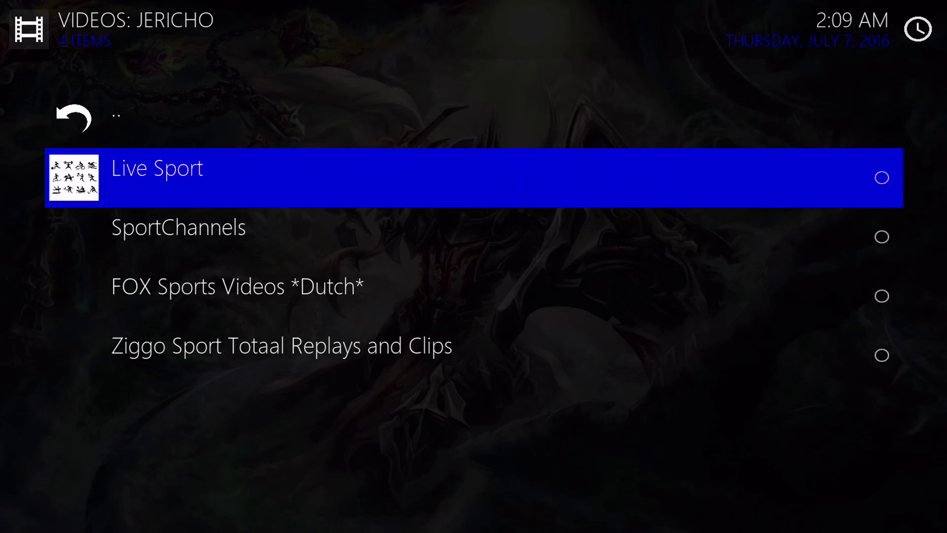
{"action": "key", "text": "Down"}
{"action": "key", "text": "Down"}
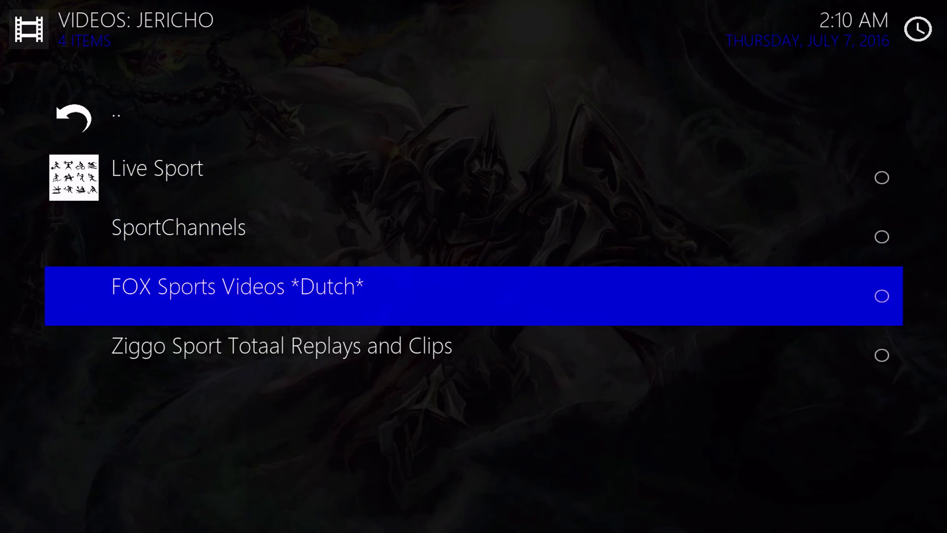
{"action": "key", "text": "Down"}
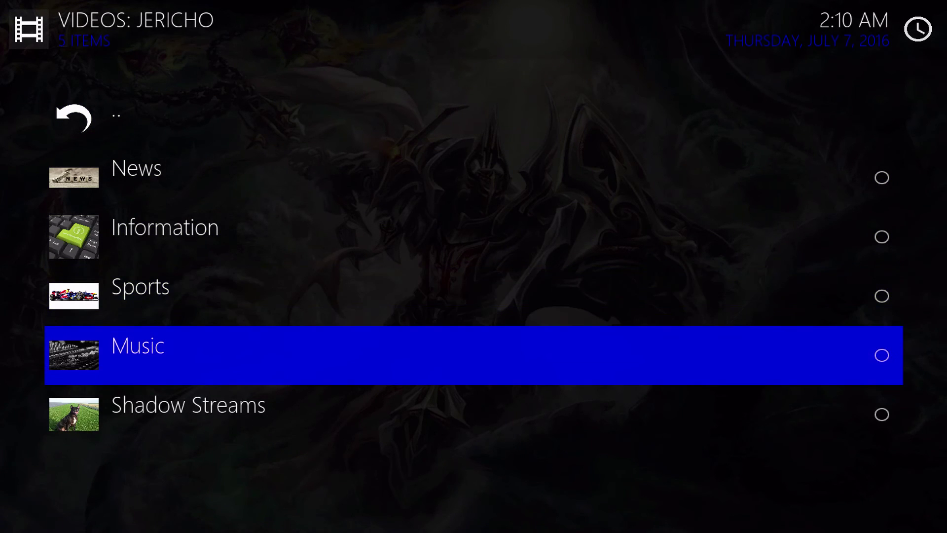
- Browse Jericho's Music section entries, including DjRegard Official, XITE and Slam FM Top 40
{"action": "key", "text": "Return"}
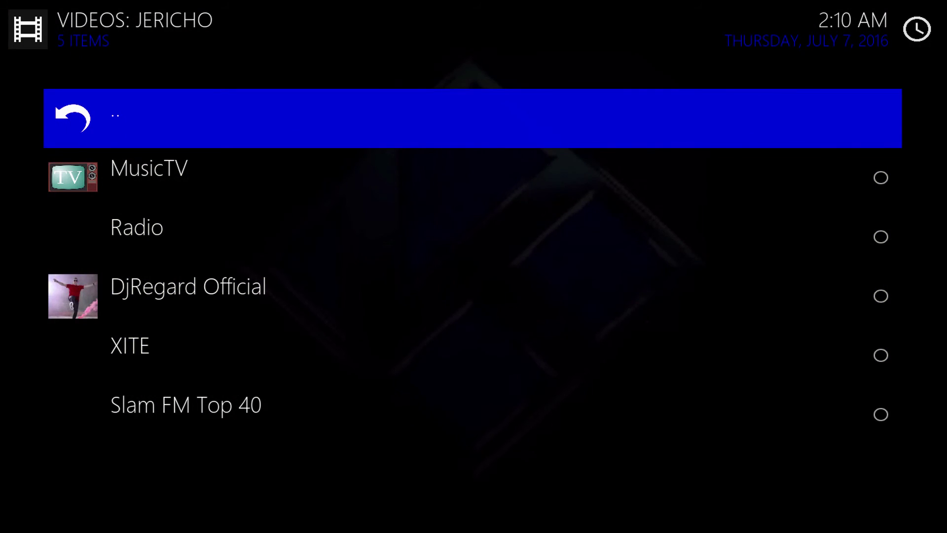
{"action": "key", "text": "Down"}
{"action": "key", "text": "Down"}
{"action": "key", "text": "Down"}
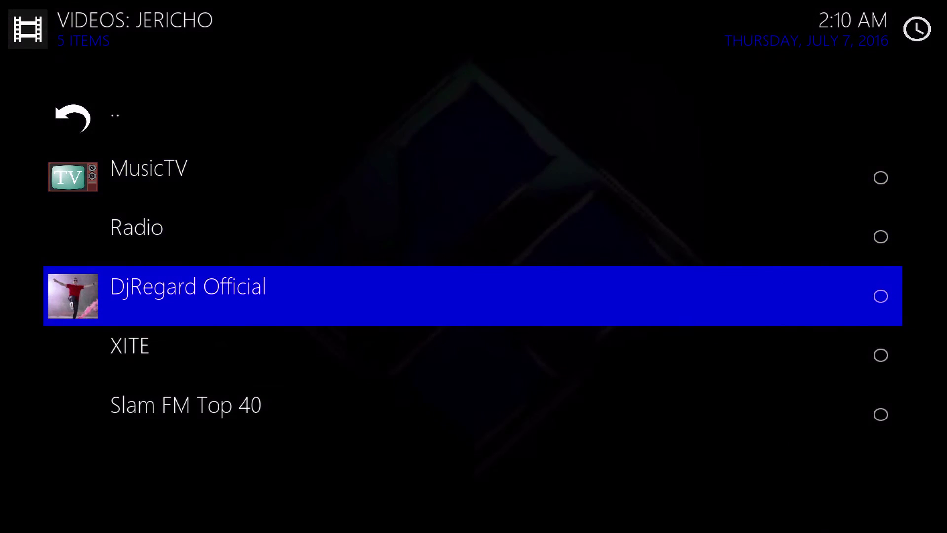
{"action": "key", "text": "Down"}
{"action": "key", "text": "Up"}
{"action": "key", "text": "Down"}
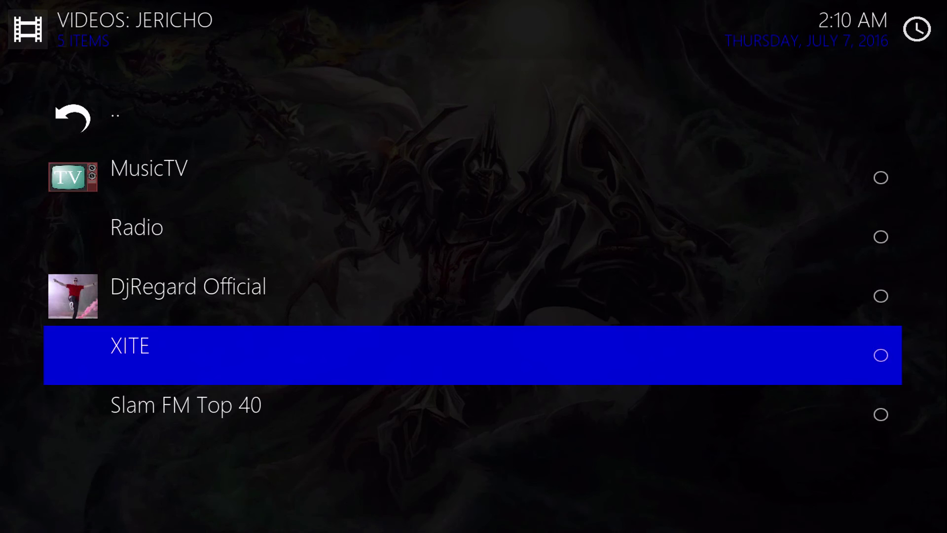
{"action": "key", "text": "Down"}
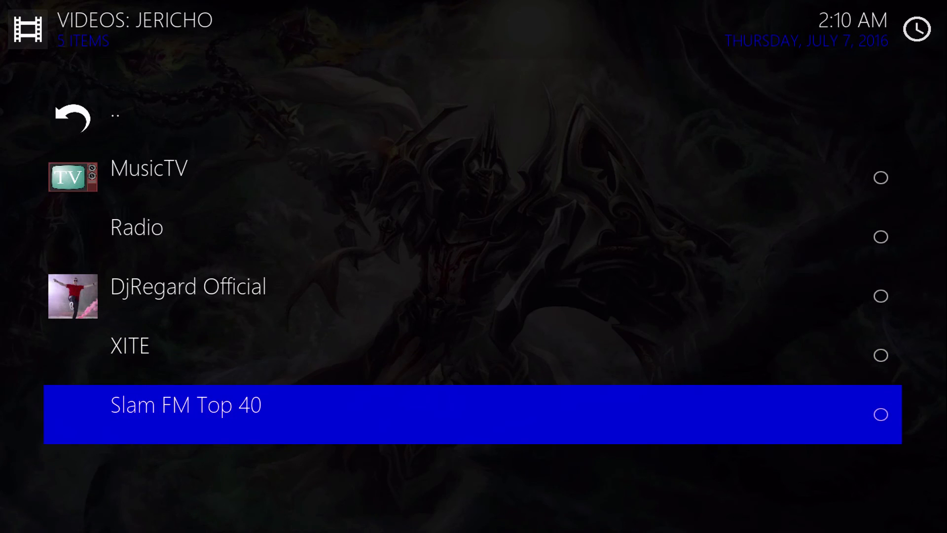
- Return to Jericho's main sections and open Shadow Streams
{"action": "key", "text": "Down"}
{"action": "key", "text": "Down"}
{"action": "key", "text": "Up"}
{"action": "key", "text": "Return"}
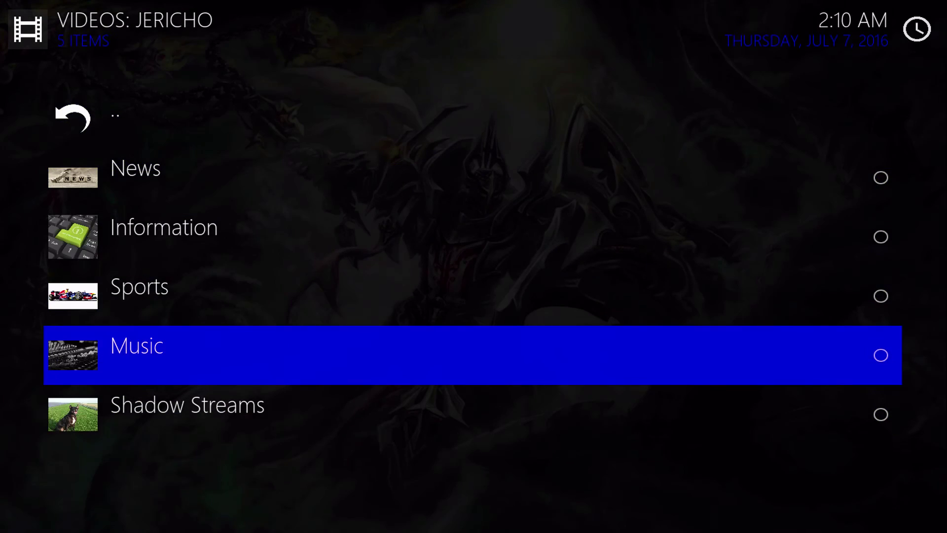
{"action": "key", "text": "Down"}
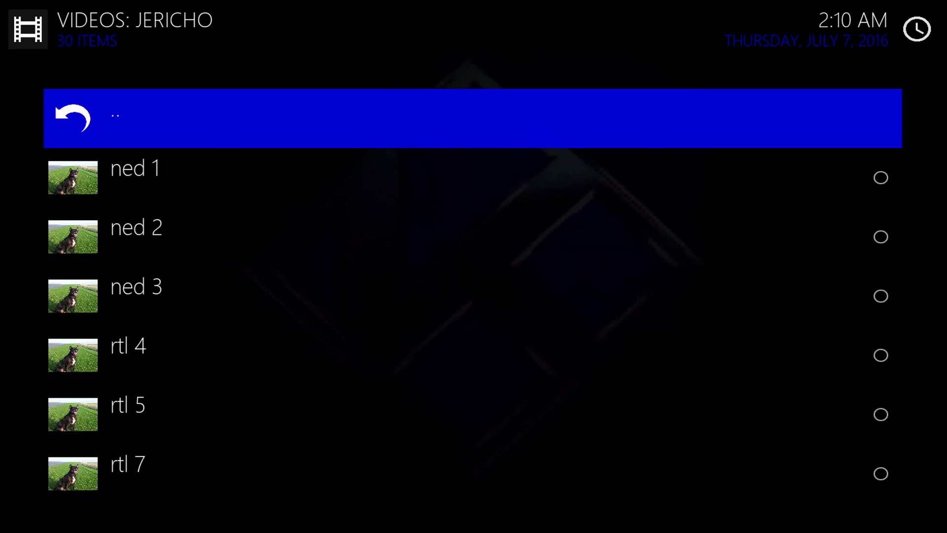
- Scroll through the Shadow Streams channels, then select '..' twice to reach the Video Add-ons grid
{"action": "key", "text": "Down"}
{"action": "key", "text": "Down"}
{"action": "key", "text": "Down"}
{"action": "key", "text": "Down"}
{"action": "key", "text": "Down"}
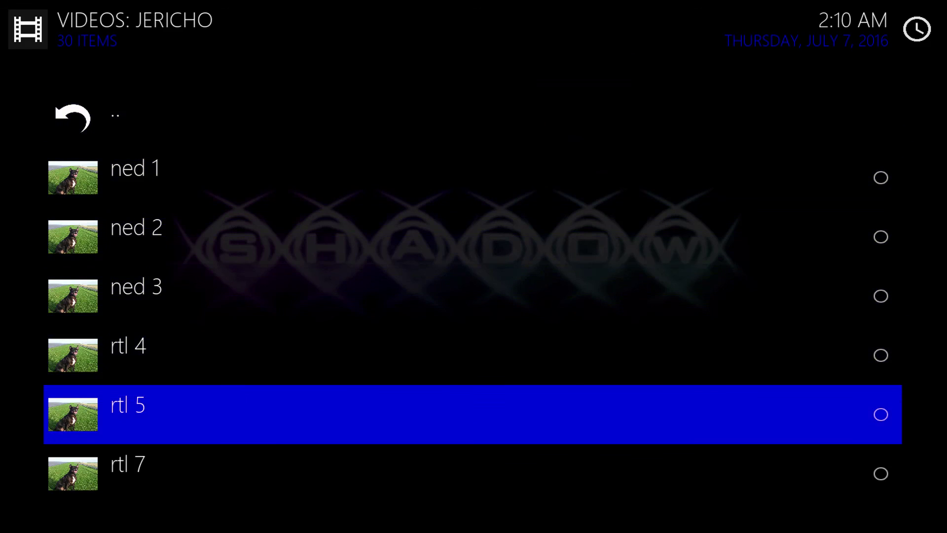
{"action": "key", "text": "Down"}
{"action": "key", "text": "Down"}
{"action": "key", "text": "Down"}
{"action": "key", "text": "Down"}
{"action": "key", "text": "Down"}
{"action": "key", "text": "Down"}
{"action": "key", "text": "Down"}
{"action": "key", "text": "Down"}
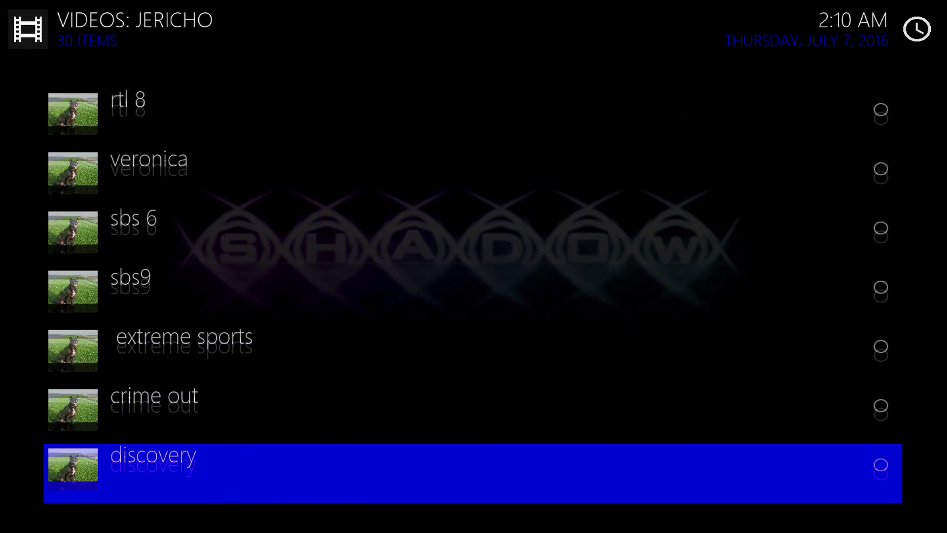
{"action": "key", "text": "Down"}
{"action": "key", "text": "Down"}
{"action": "key", "text": "Down"}
{"action": "key", "text": "Down"}
{"action": "key", "text": "Down"}
{"action": "key", "text": "Down"}
{"action": "key", "text": "Down"}
{"action": "key", "text": "Down"}
{"action": "key", "text": "Down"}
{"action": "key", "text": "Down"}
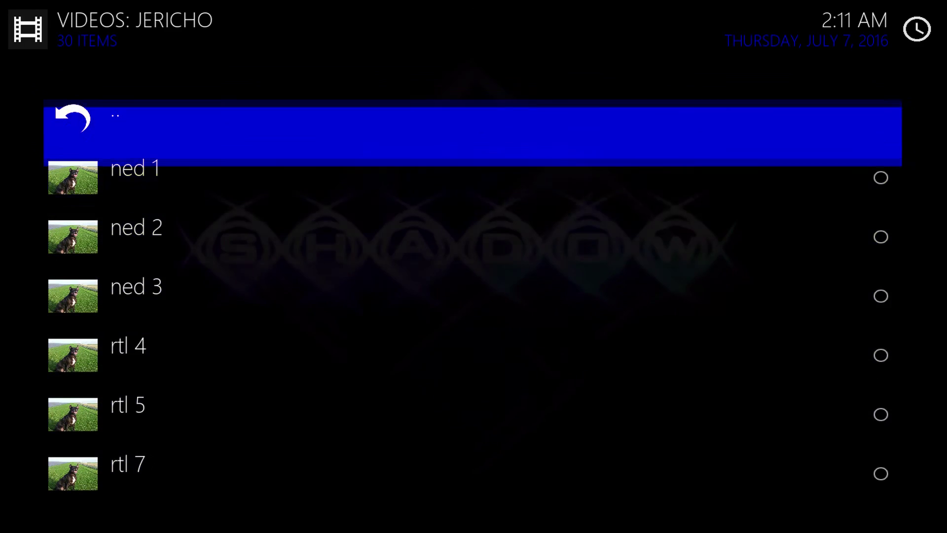
{"action": "key", "text": "Down"}
{"action": "key", "text": "Up"}
{"action": "key", "text": "Return"}
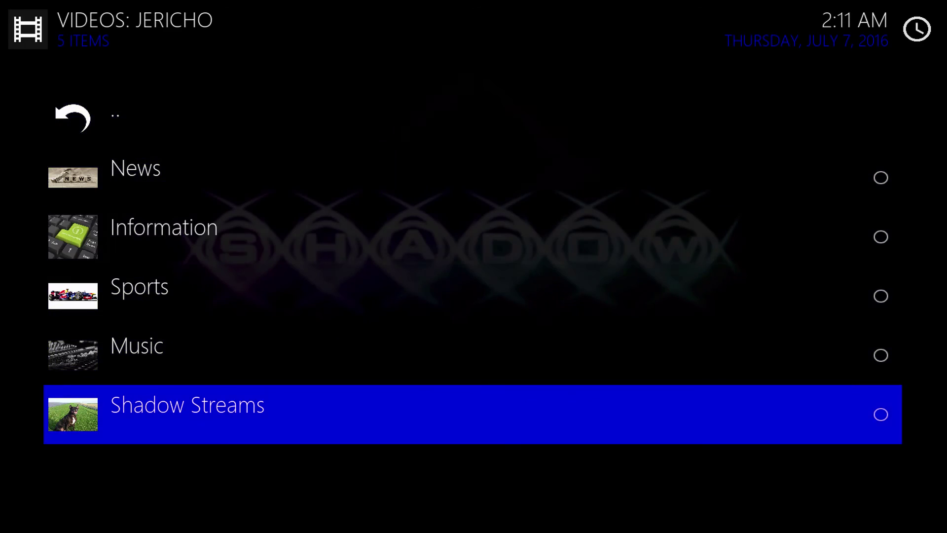
{"action": "key", "text": "Down"}
{"action": "key", "text": "Return"}
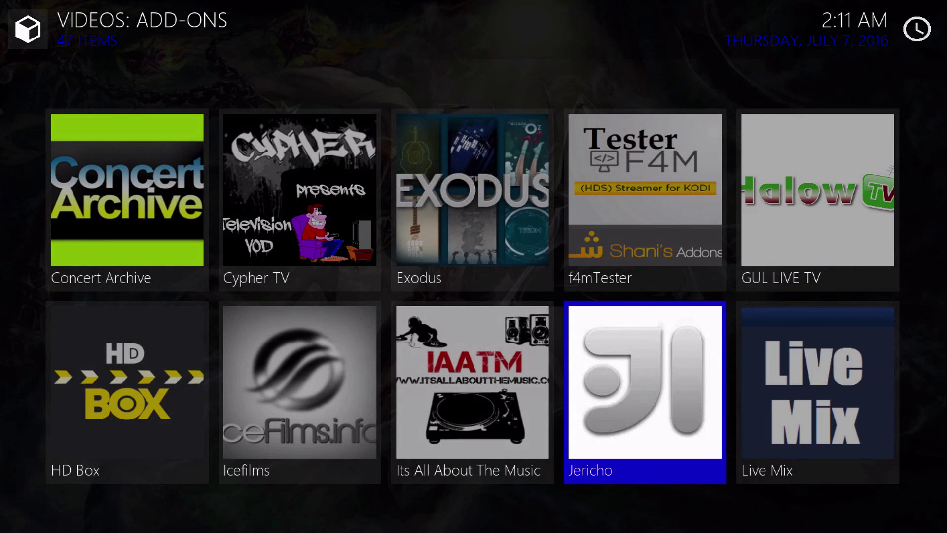